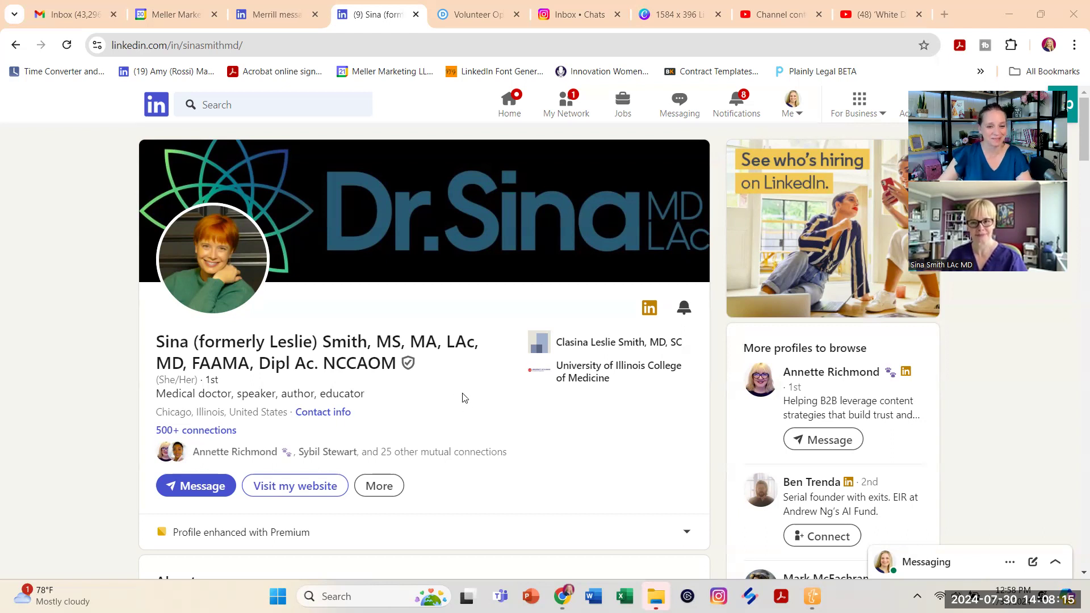
Step: Expand the full About text on the client's LinkedIn profile
scroll(462, 396, down, 5)
scroll(555, 387, down, 3)
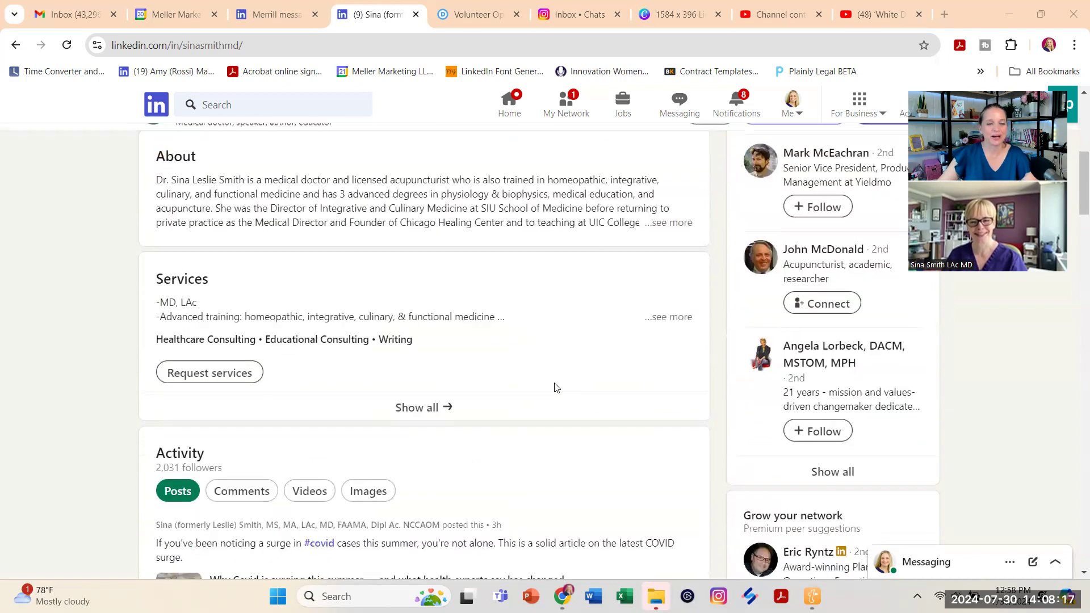
scroll(530, 363, up, 1)
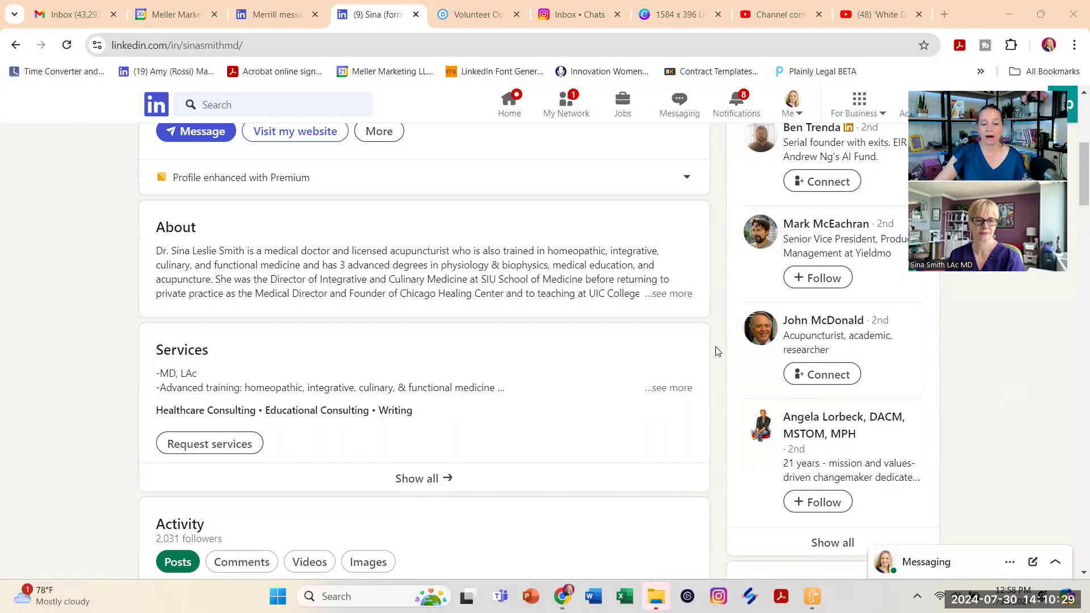
click(676, 295)
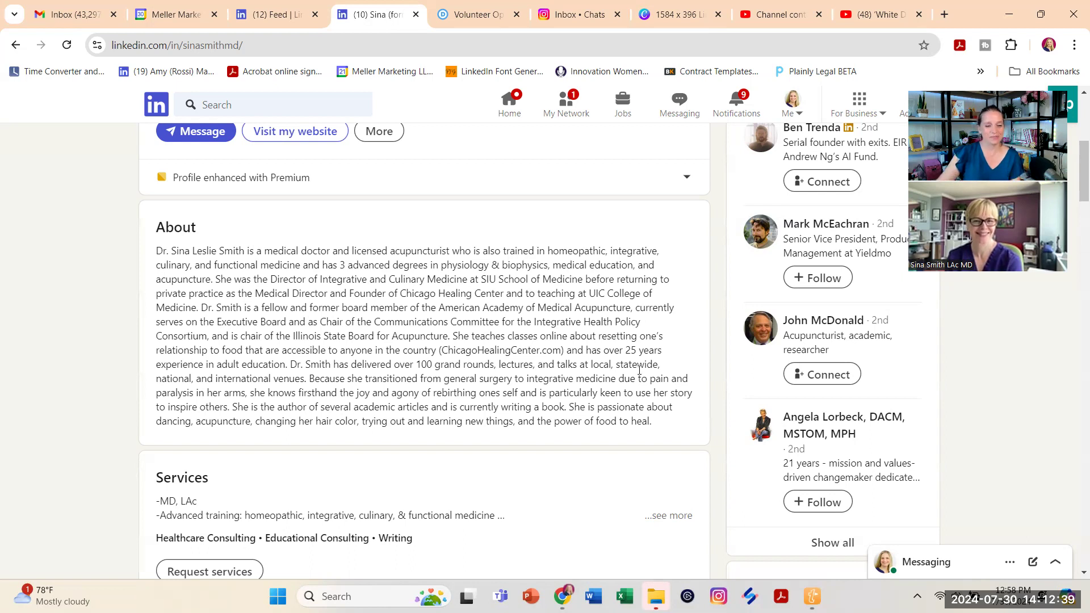
scroll(652, 386, up, 6)
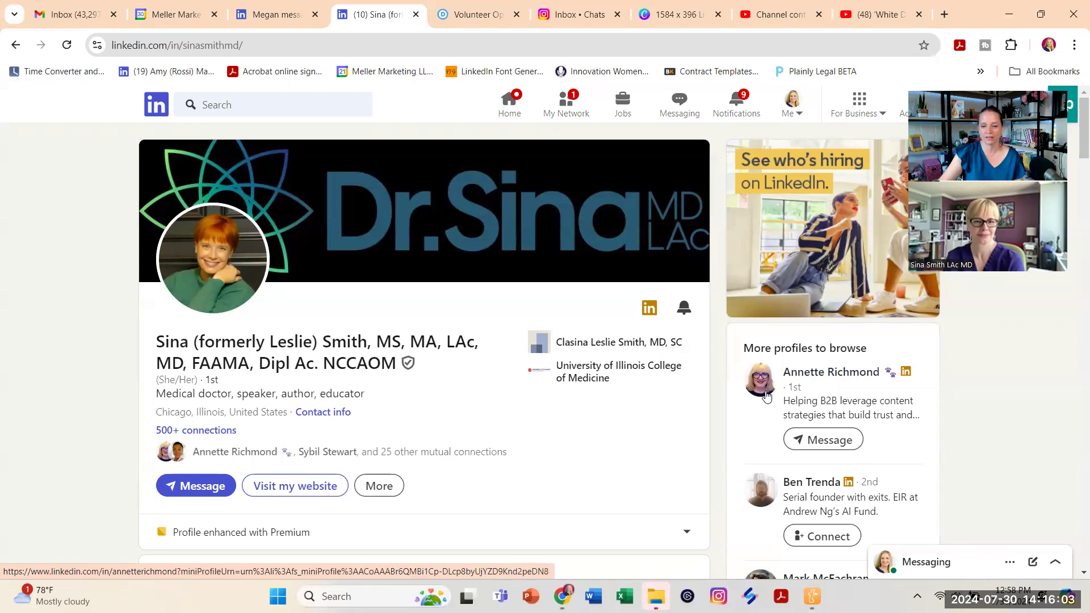
scroll(781, 441, down, 1)
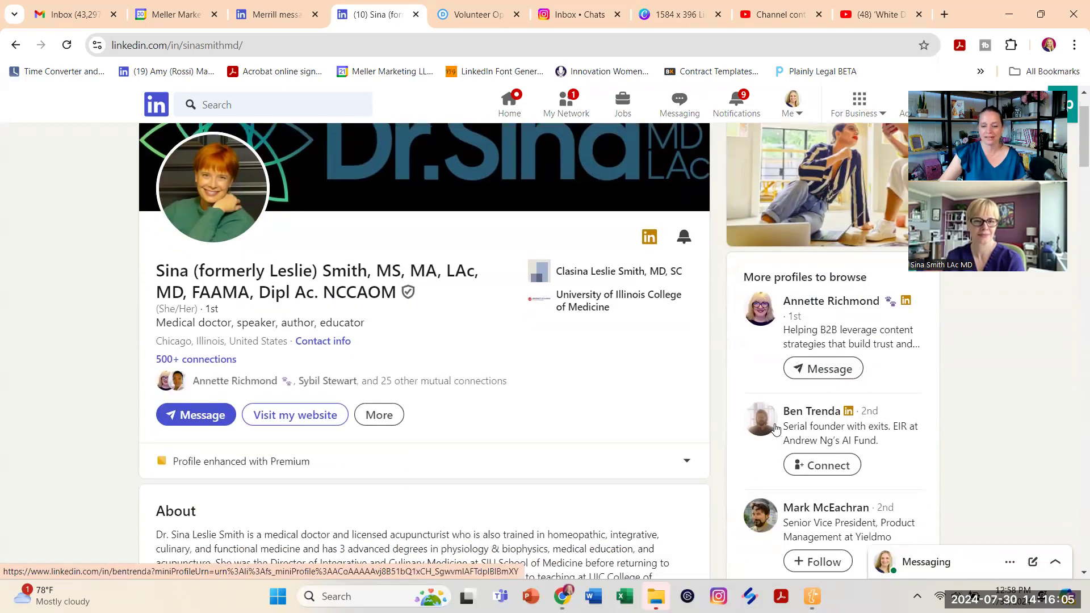
scroll(777, 428, down, 1)
scroll(776, 429, down, 2)
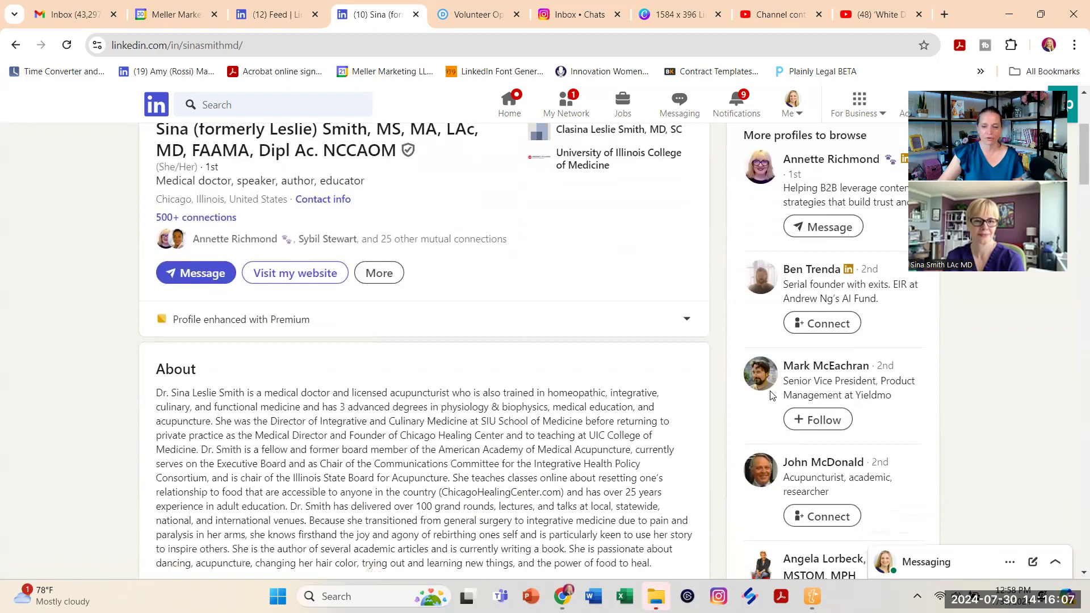
scroll(772, 396, up, 4)
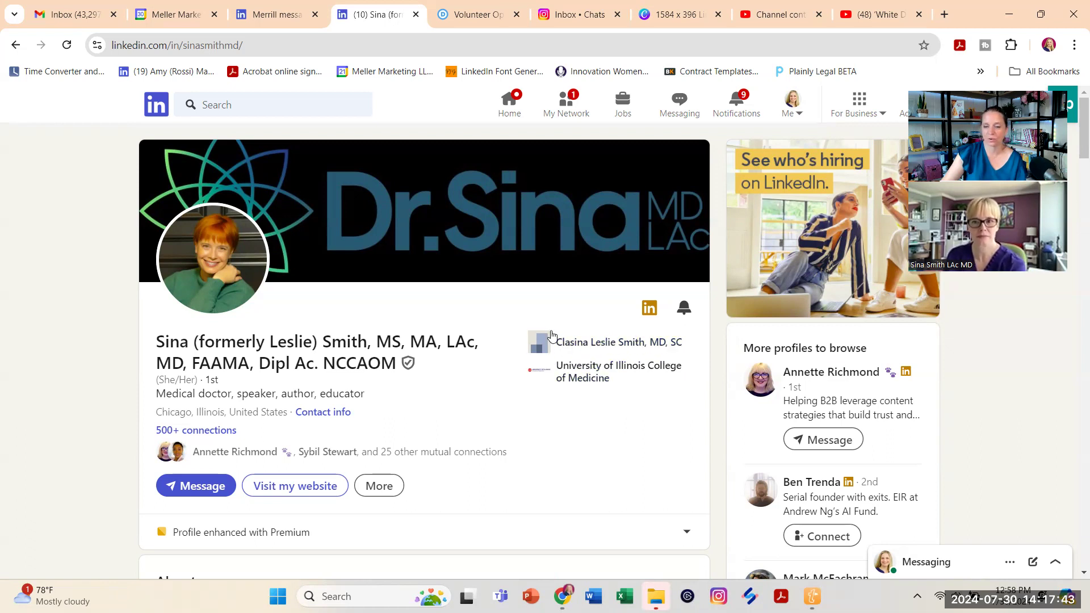
Step: Open the University of Illinois Chicago page from the client's profile, and return to the profile's Experience section
scroll(627, 391, down, 20)
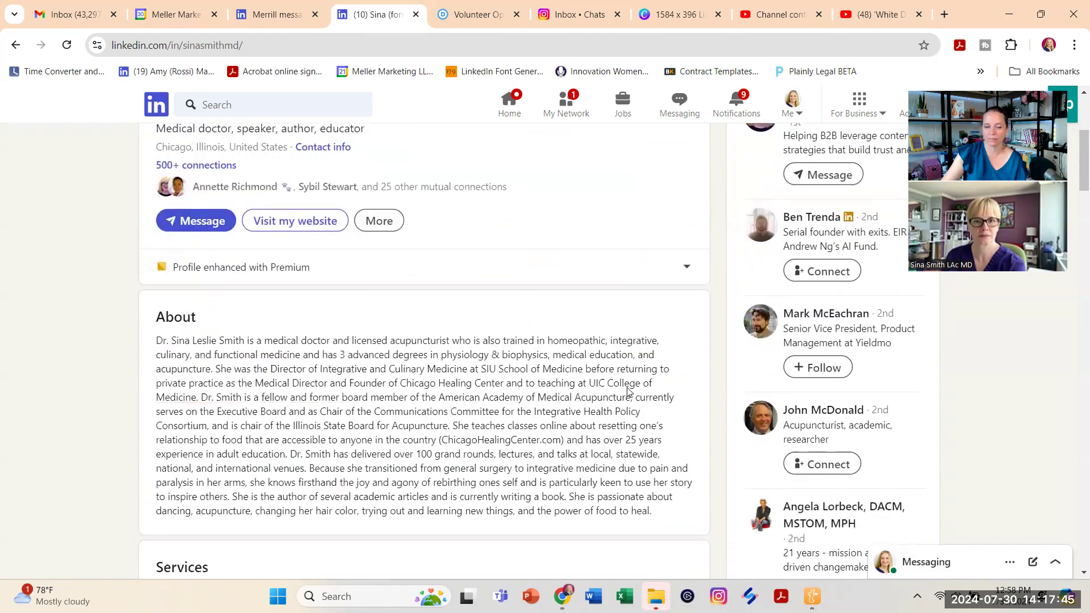
scroll(631, 390, down, 5)
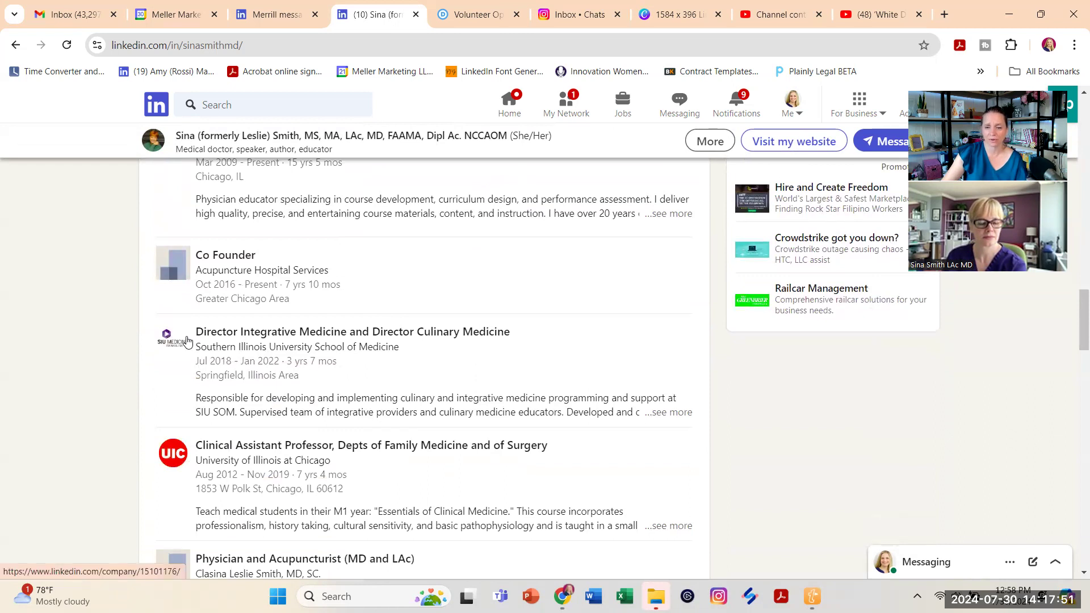
scroll(187, 340, down, 3)
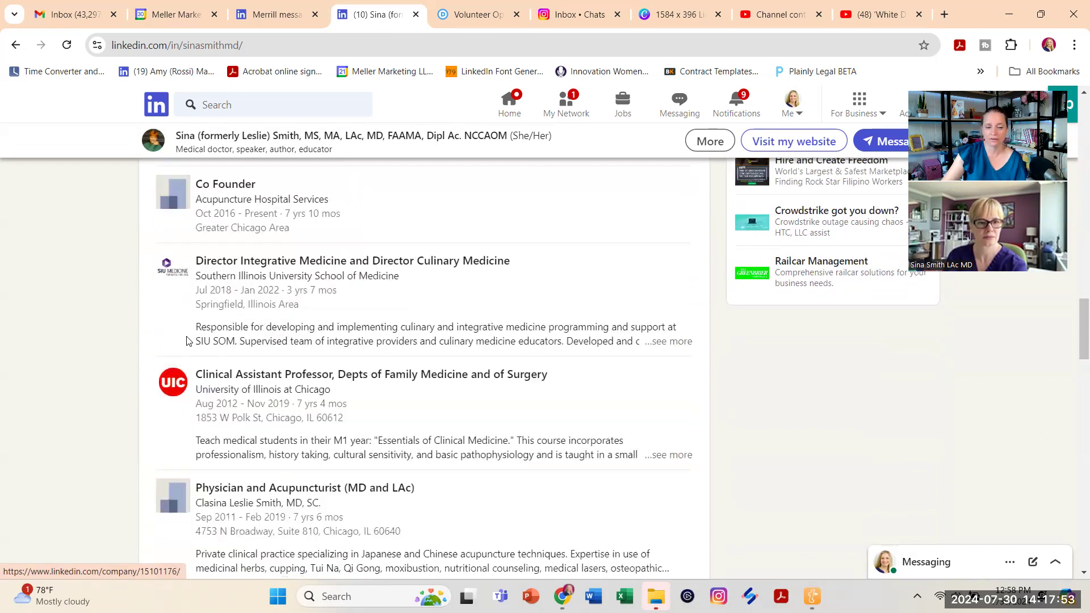
click(176, 314)
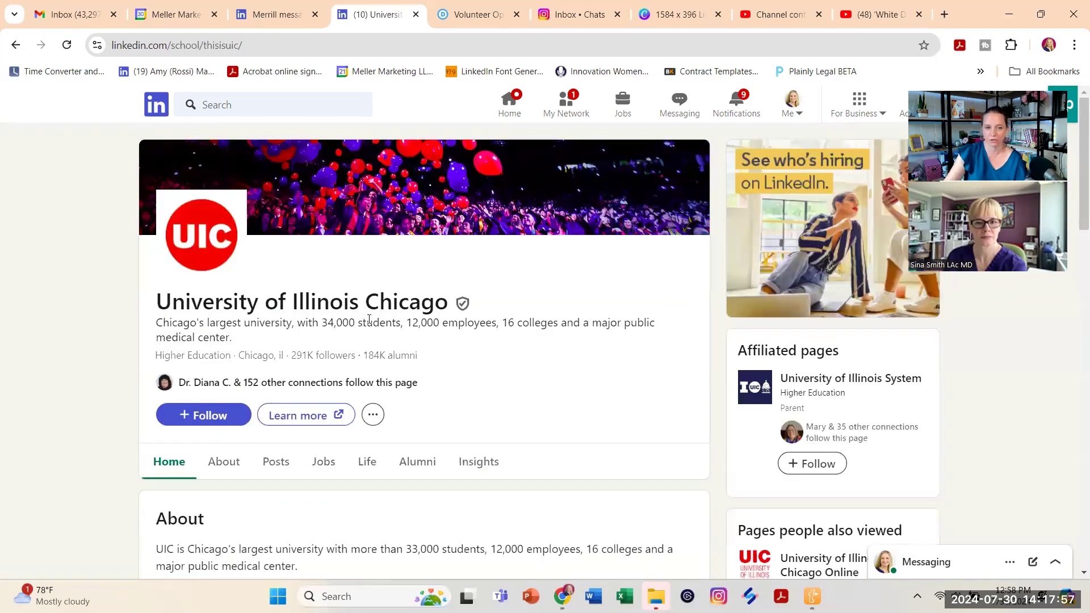
click(15, 46)
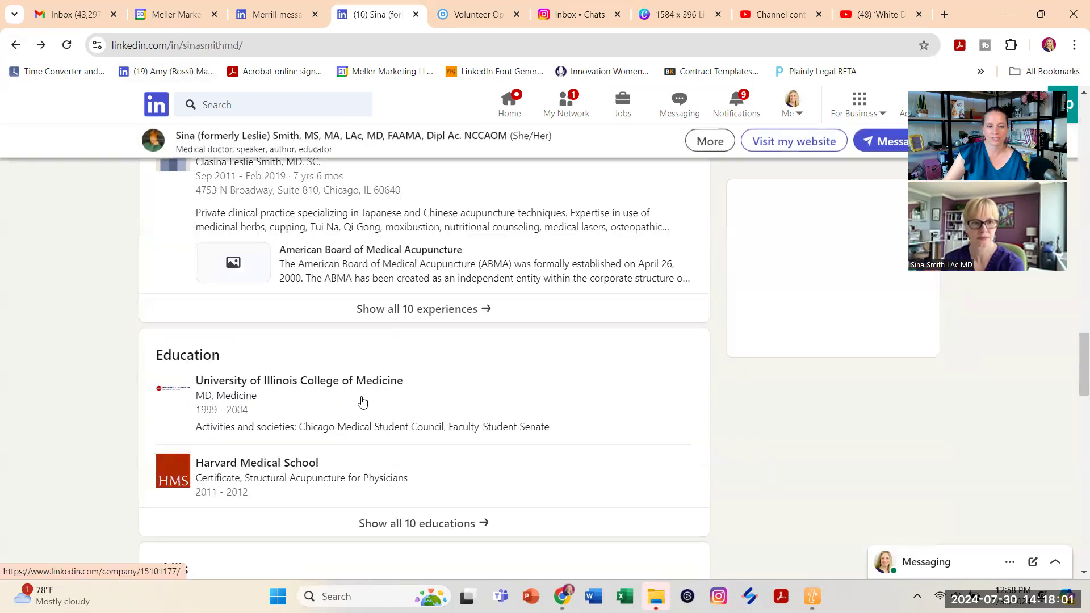
scroll(377, 317, up, 5)
scroll(420, 356, up, 3)
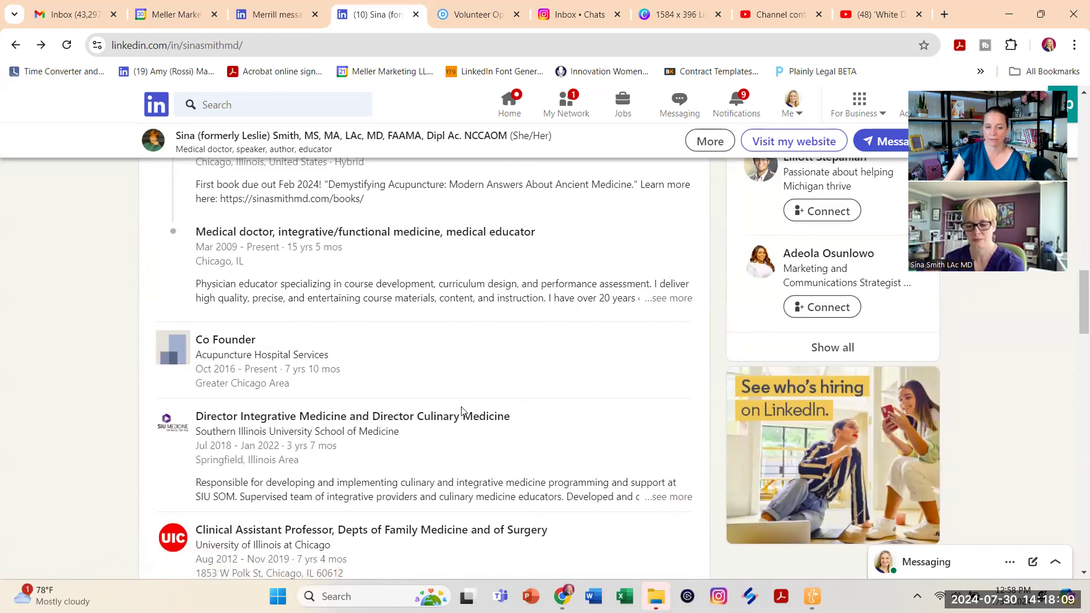
scroll(546, 426, up, 1)
scroll(546, 426, up, 3)
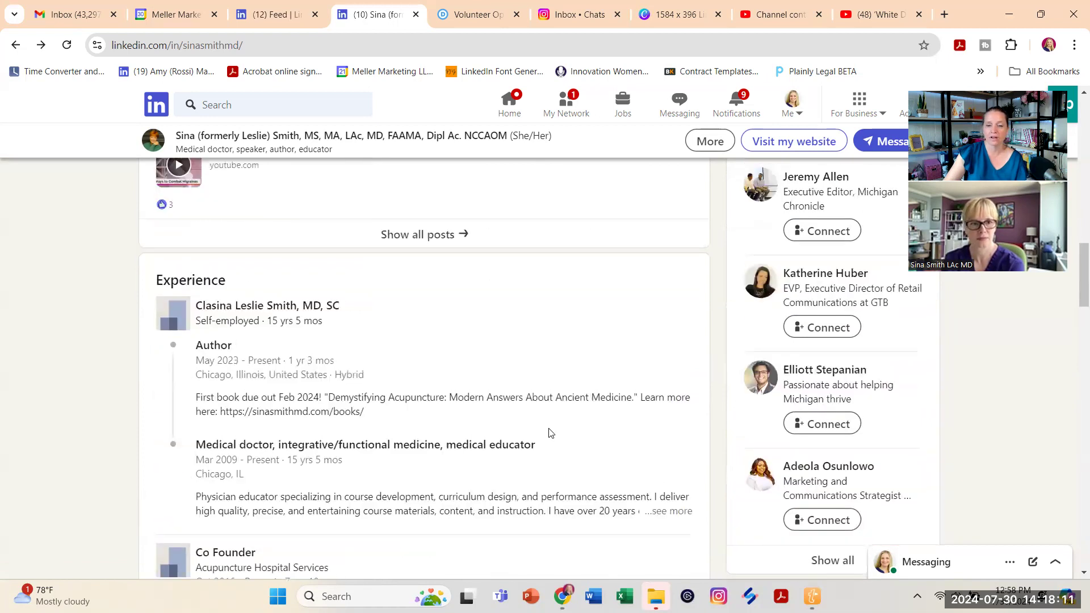
Step: Start setting up a new LinkedIn Page of the Company type
click(792, 118)
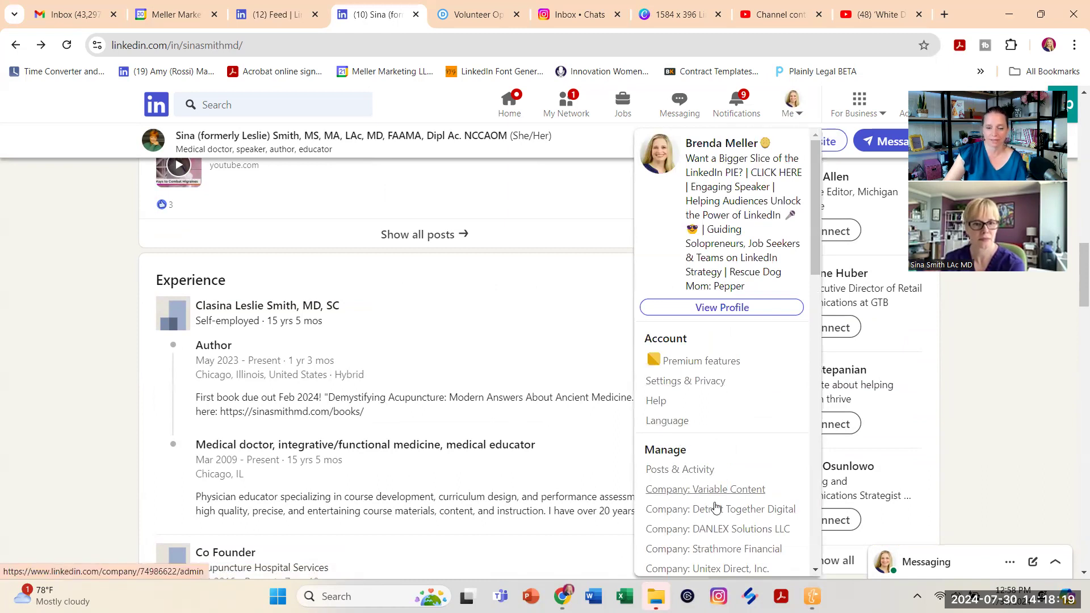
click(875, 119)
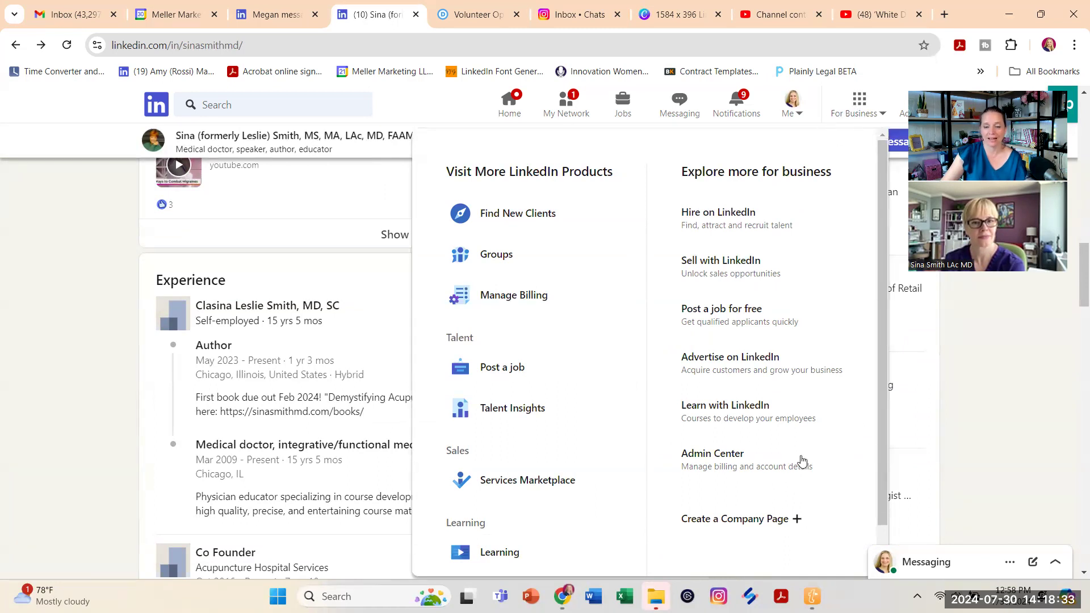
click(761, 521)
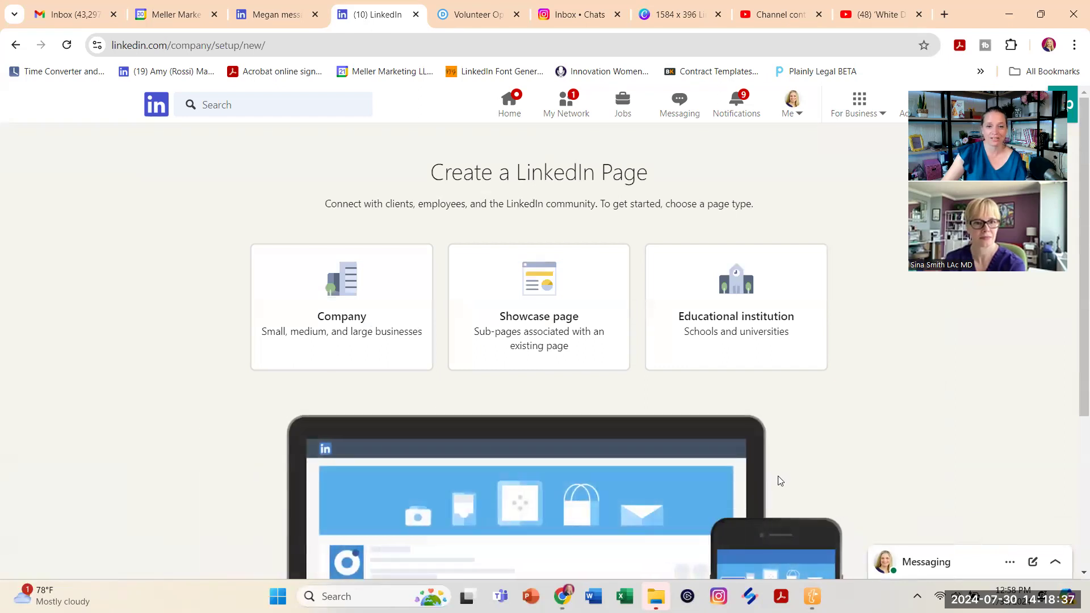
click(334, 307)
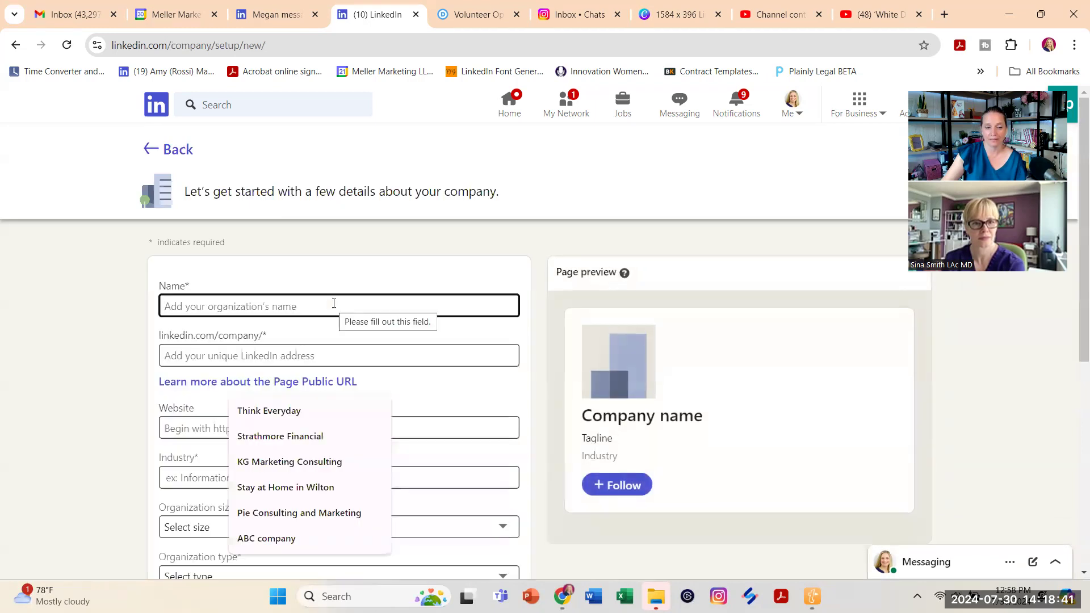
Step: Examine the company setup form's fields from name, page address, website and industry through organization size, type, logo, tagline and authorization
click(61, 295)
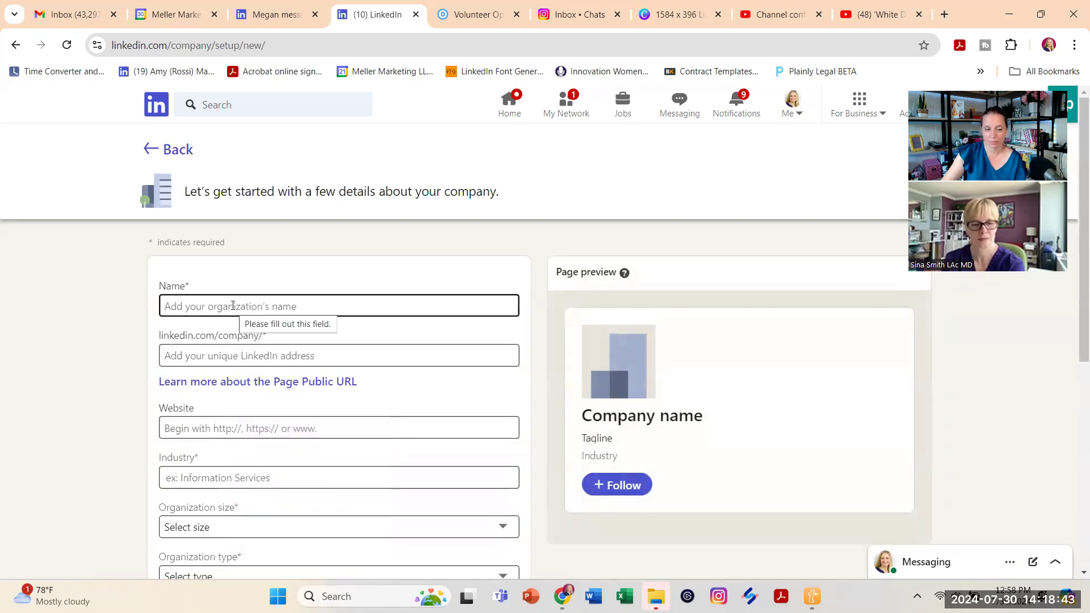
click(421, 325)
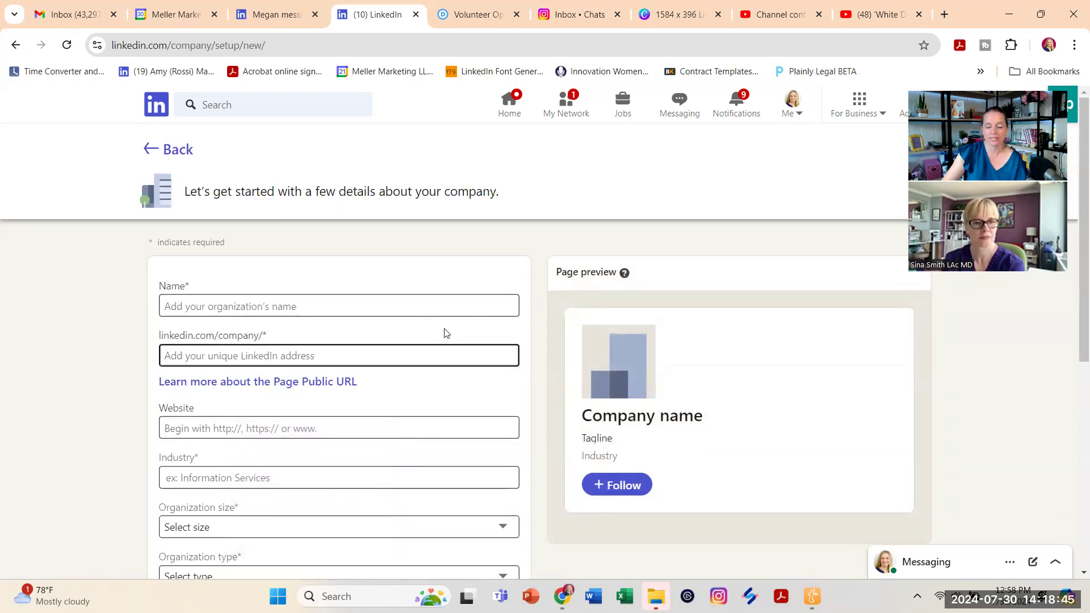
click(193, 429)
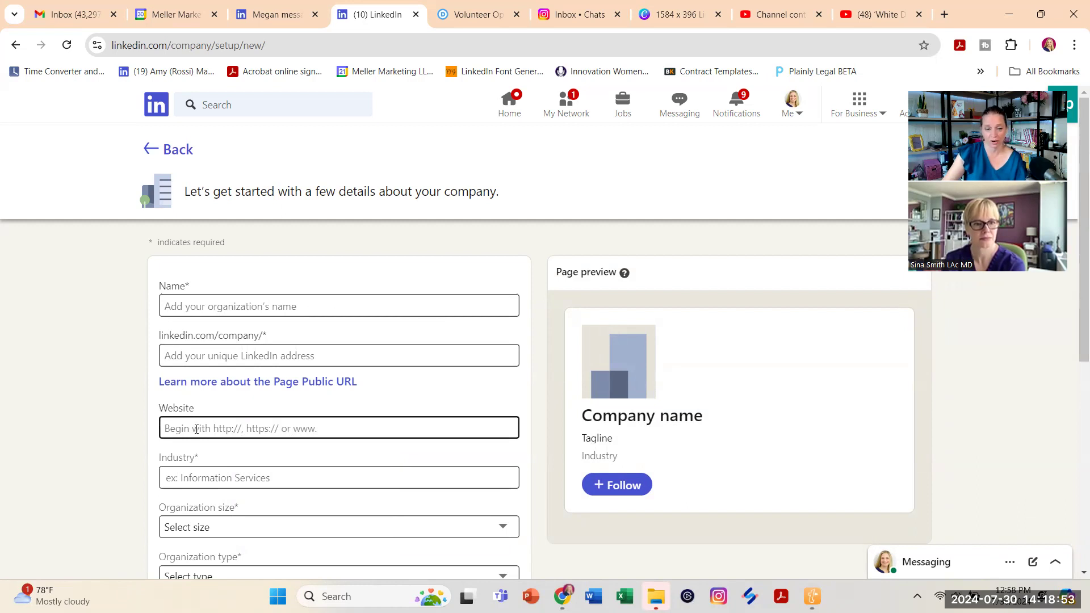
scroll(196, 429, down, 2)
click(193, 336)
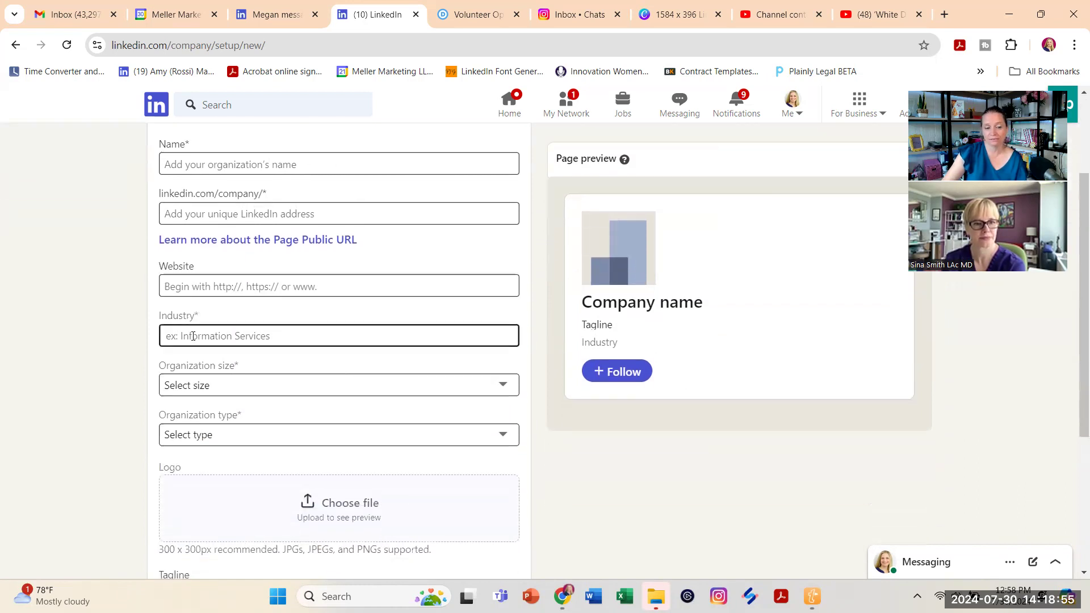
click(193, 386)
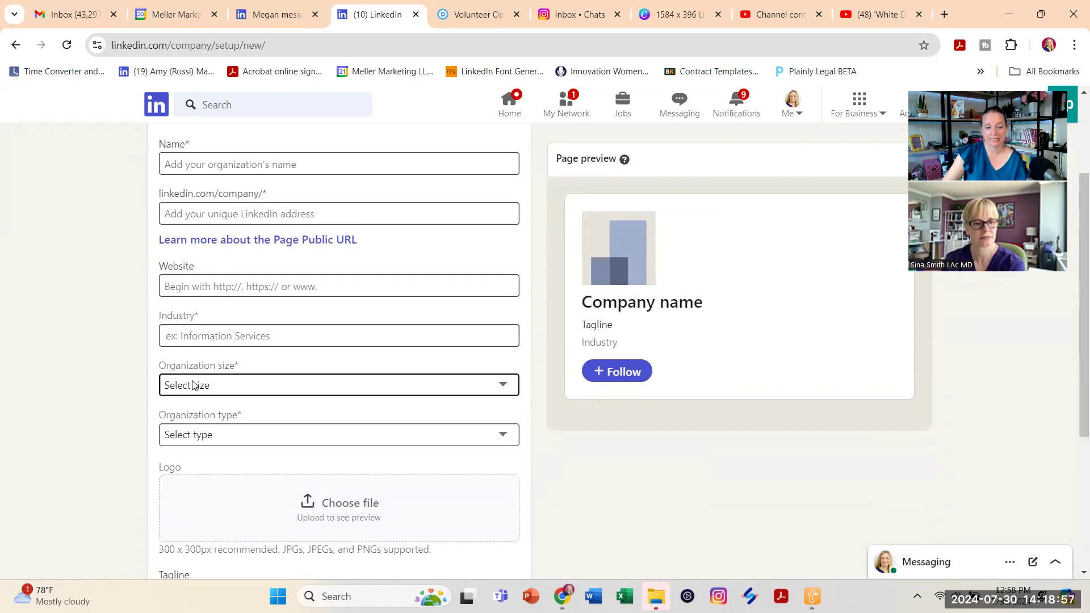
click(115, 380)
click(226, 435)
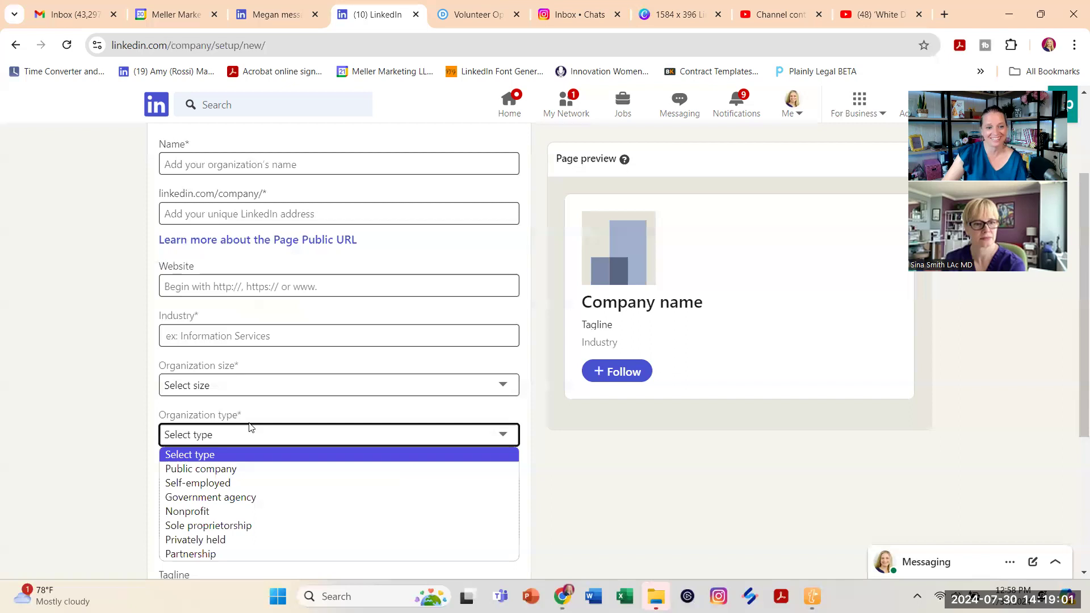
click(83, 406)
scroll(124, 397, down, 3)
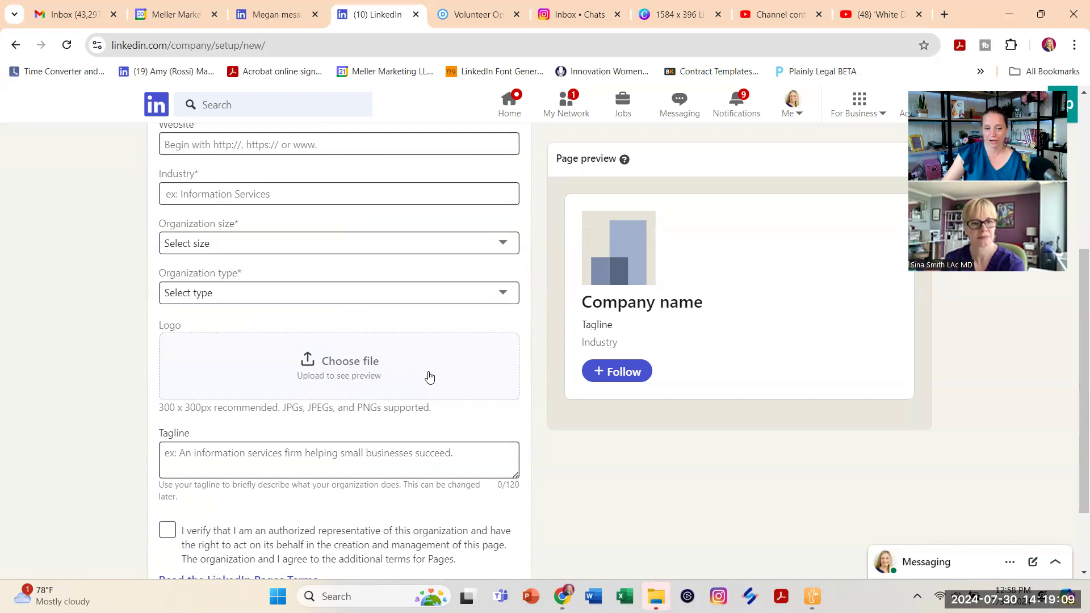
scroll(428, 377, down, 2)
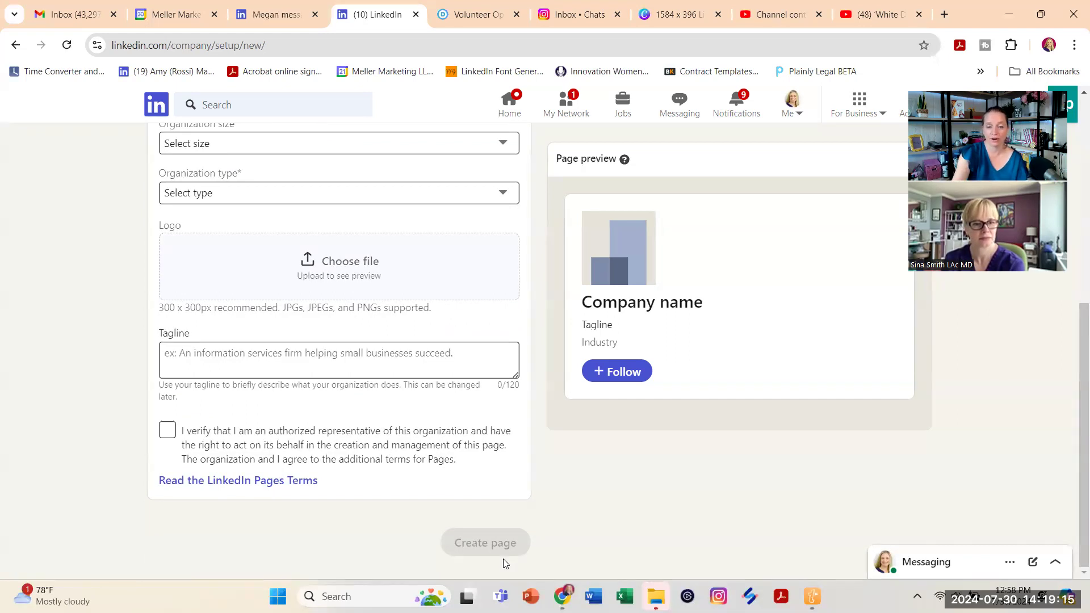
Step: Leave the company setup form without creating a page, and return to the header of the client's profile
click(12, 44)
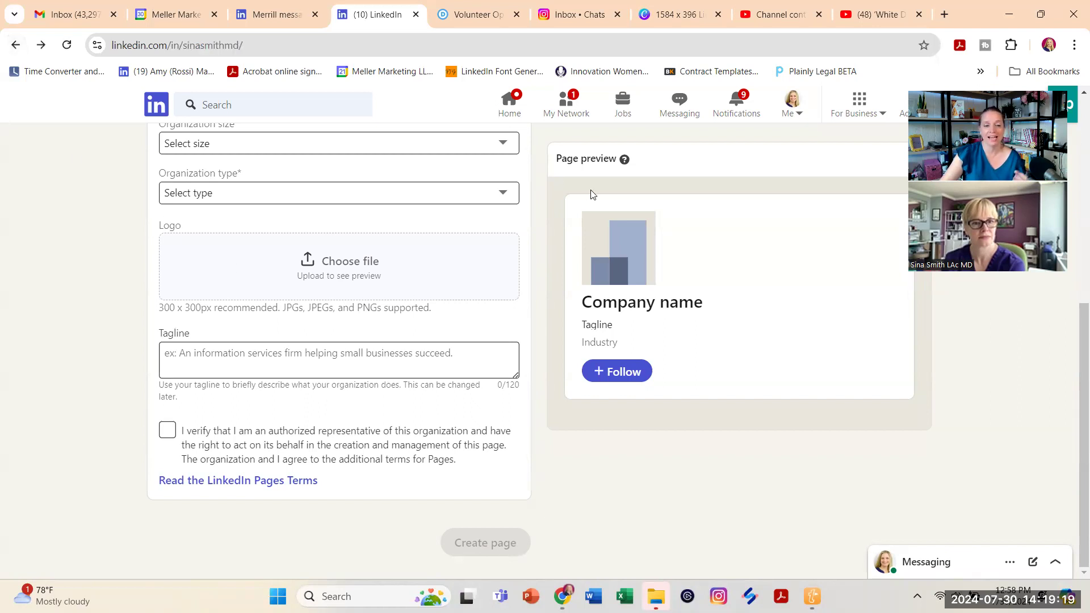
scroll(596, 238, up, 1)
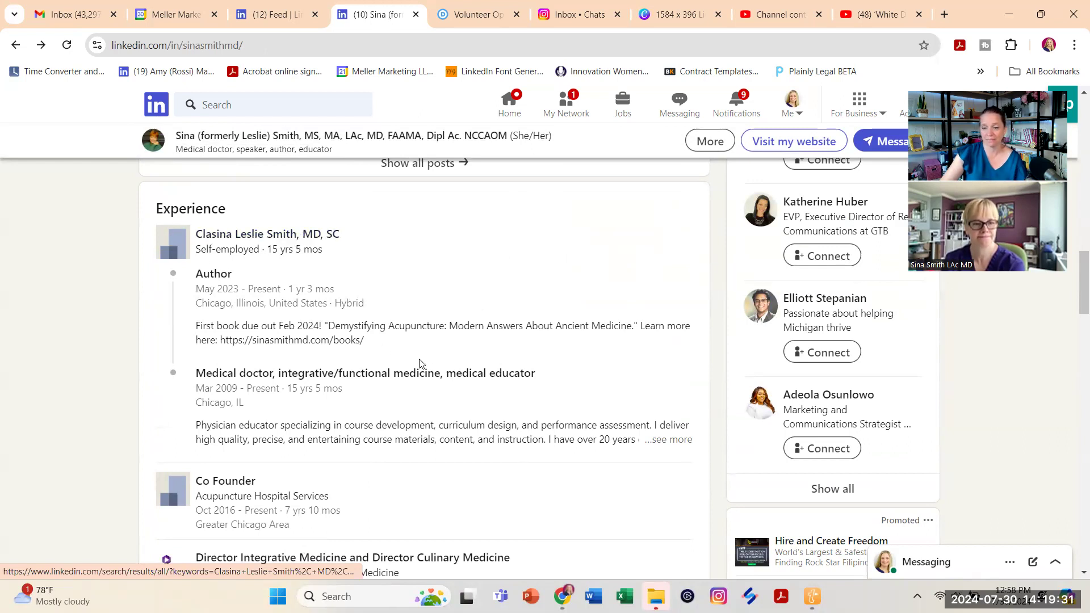
scroll(604, 405, up, 20)
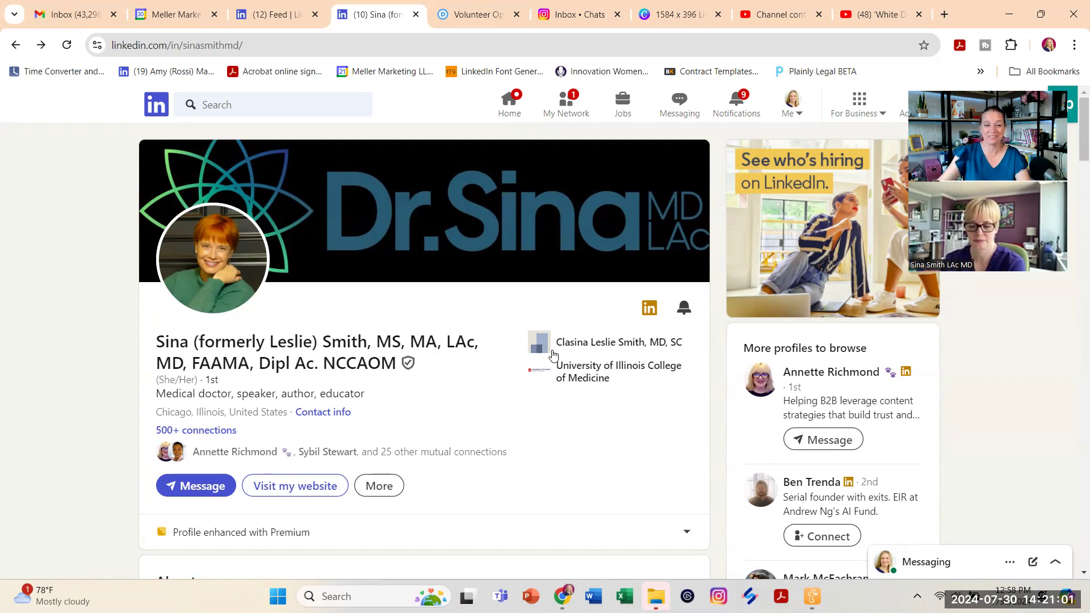
Step: Examine the Experience entries and their company logos on your own profile, and return to the client's profile
click(285, 18)
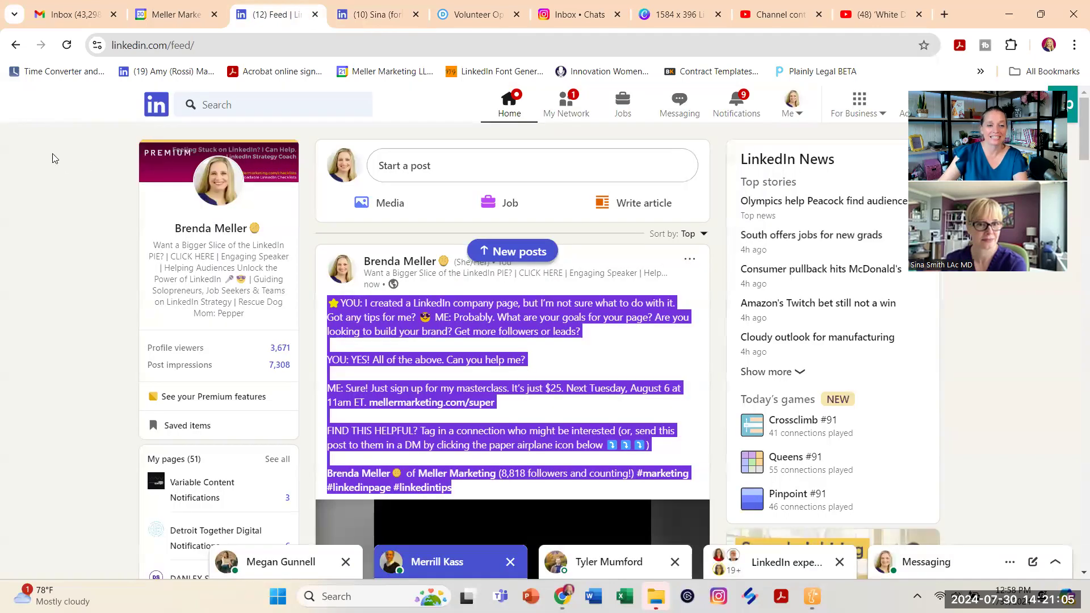
click(234, 184)
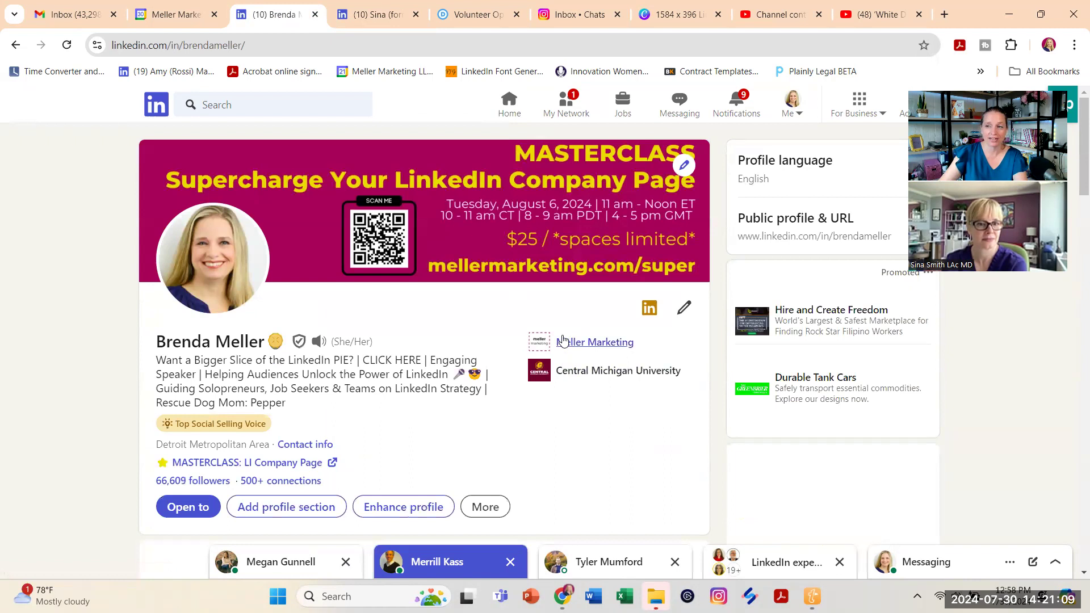
scroll(487, 372, down, 3)
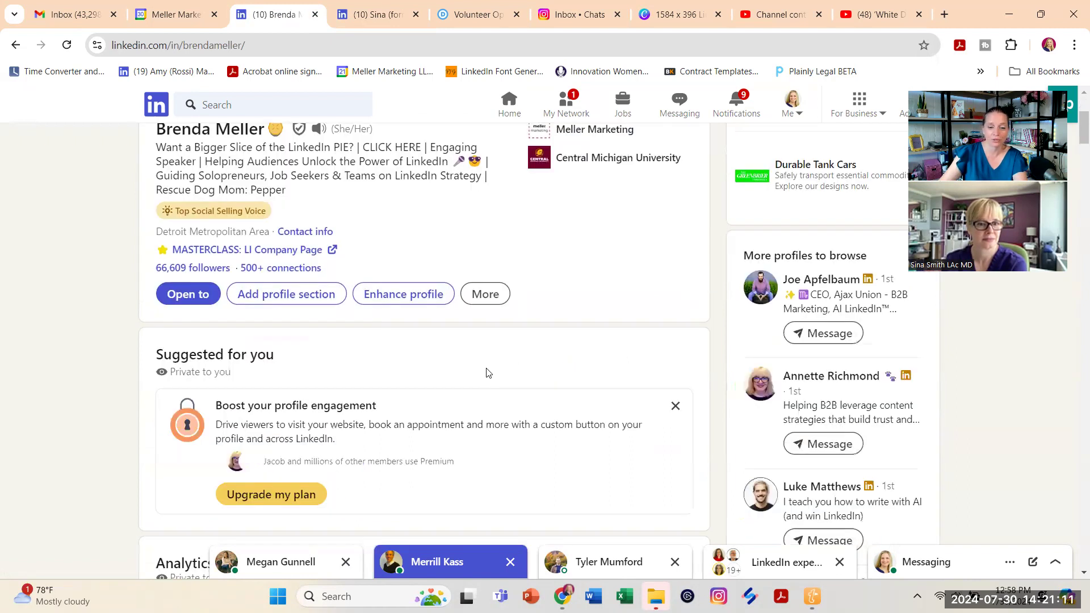
scroll(506, 370, down, 5)
scroll(507, 370, down, 10)
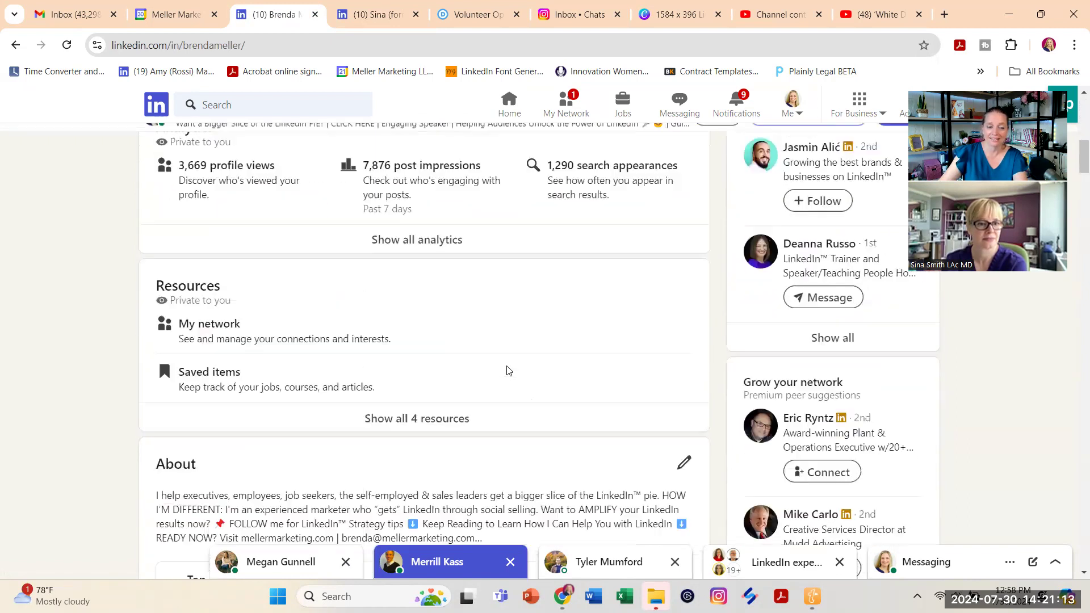
scroll(508, 370, down, 10)
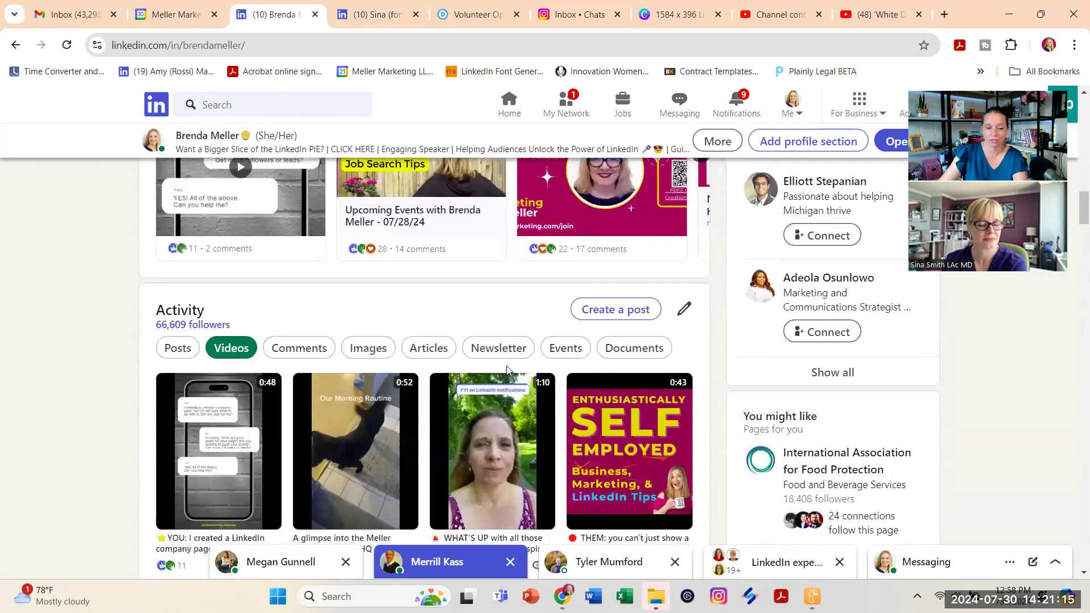
scroll(506, 368, down, 5)
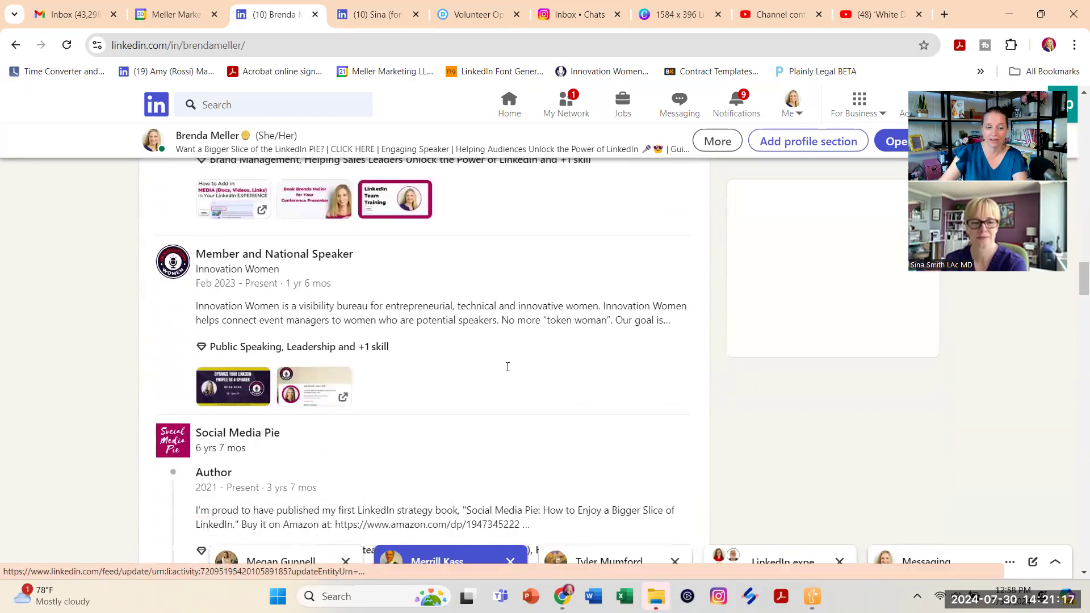
scroll(499, 431, down, 4)
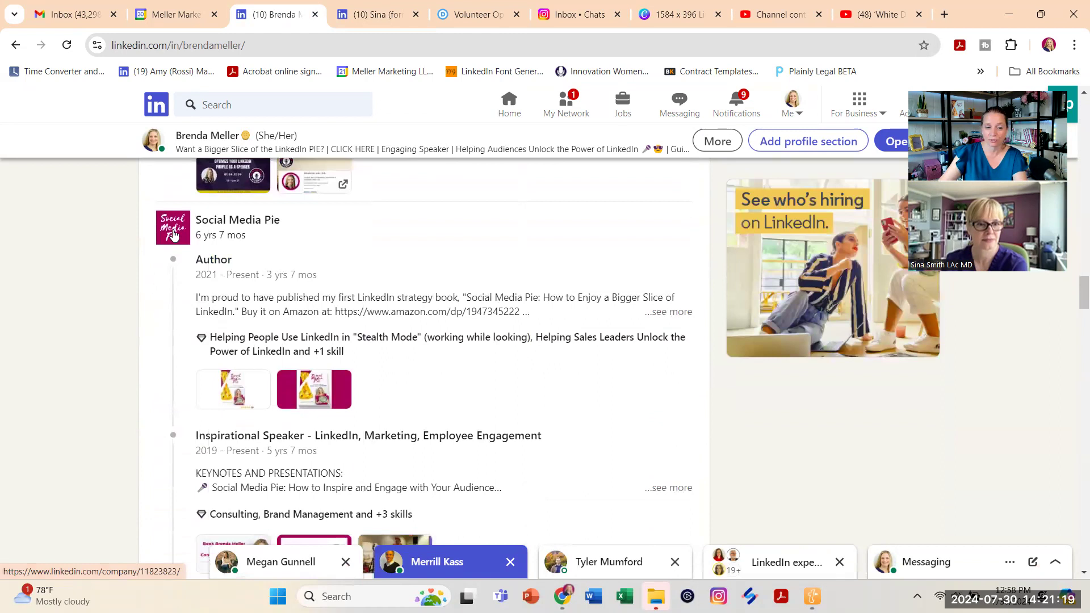
scroll(173, 234, down, 6)
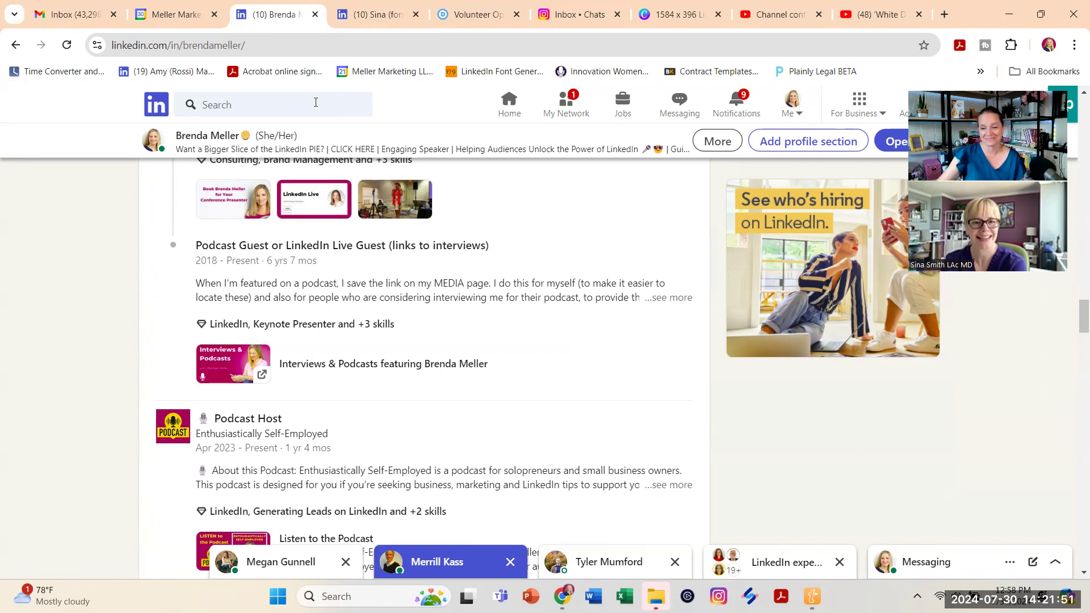
click(364, 10)
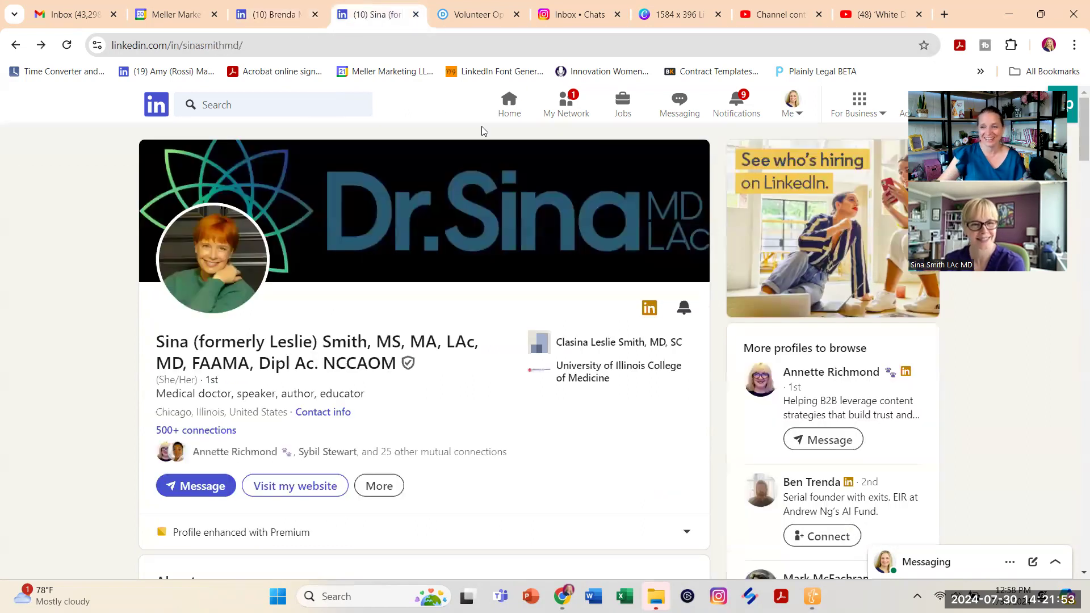